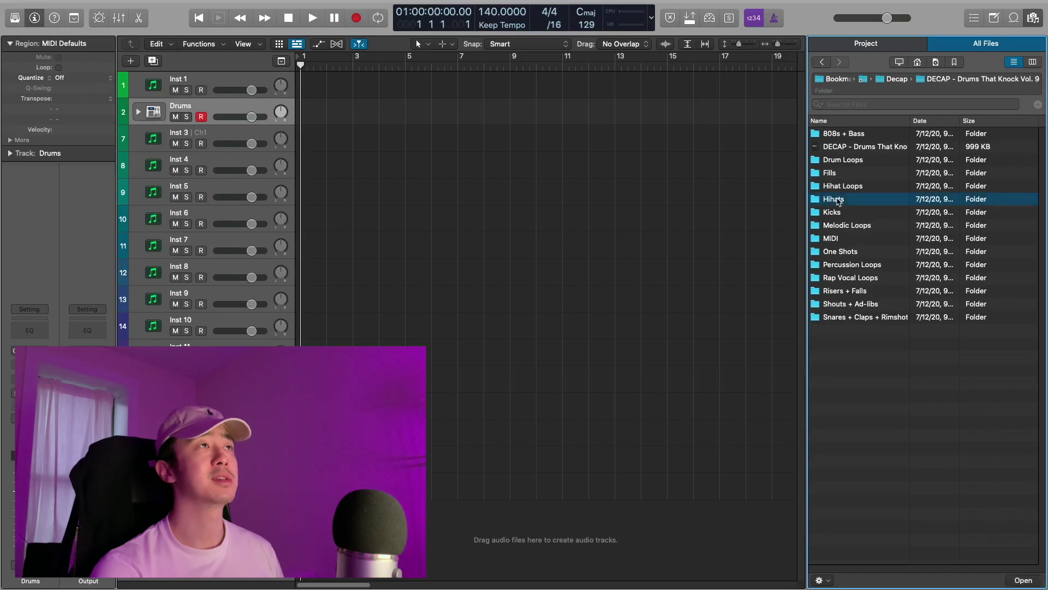
left_click(868, 160)
left_click(874, 186)
key("Down")
key("Down")
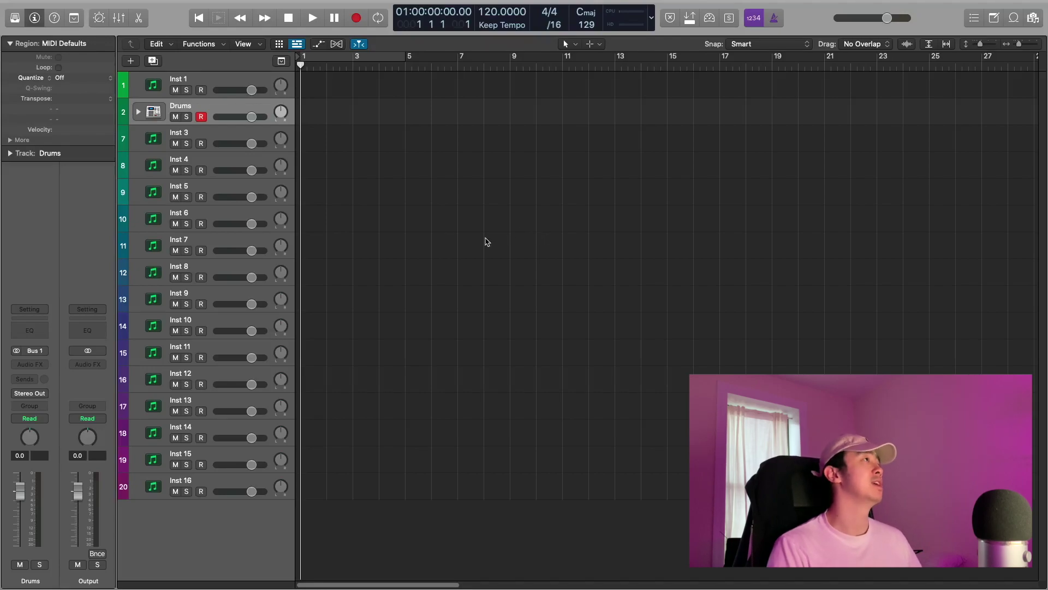
Expand the Drums track stack and check which output format the Maschine 2 instrument on its Kick track uses
left_click(138, 111)
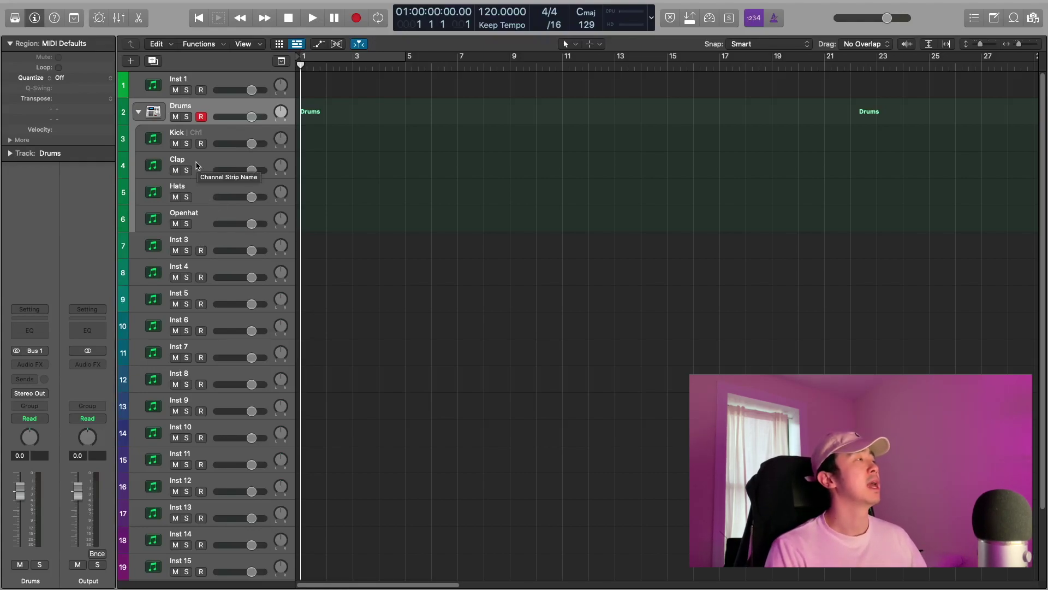
left_click(225, 140)
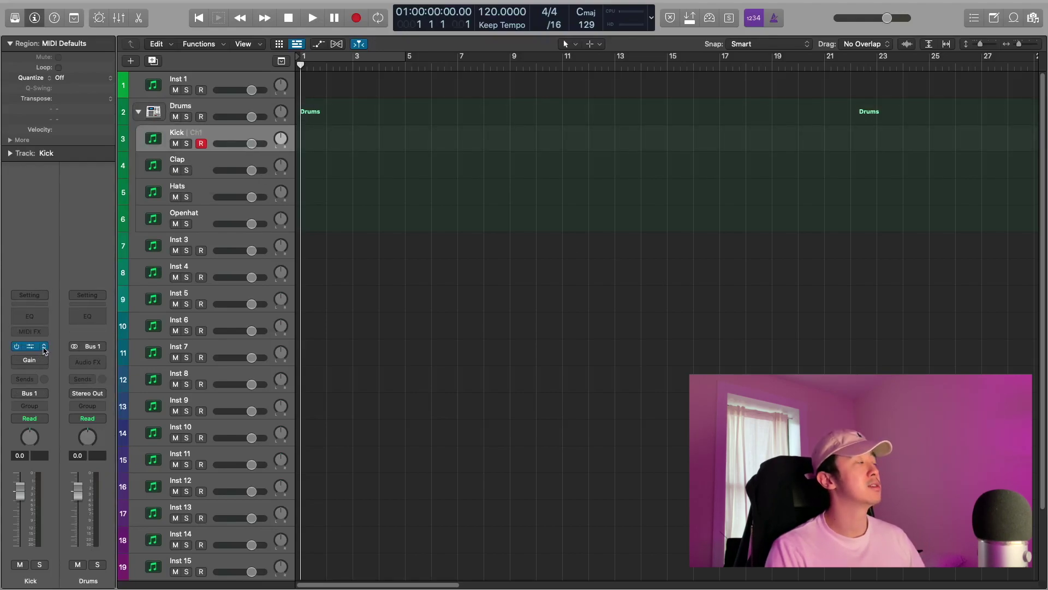
mouse_move(43, 365)
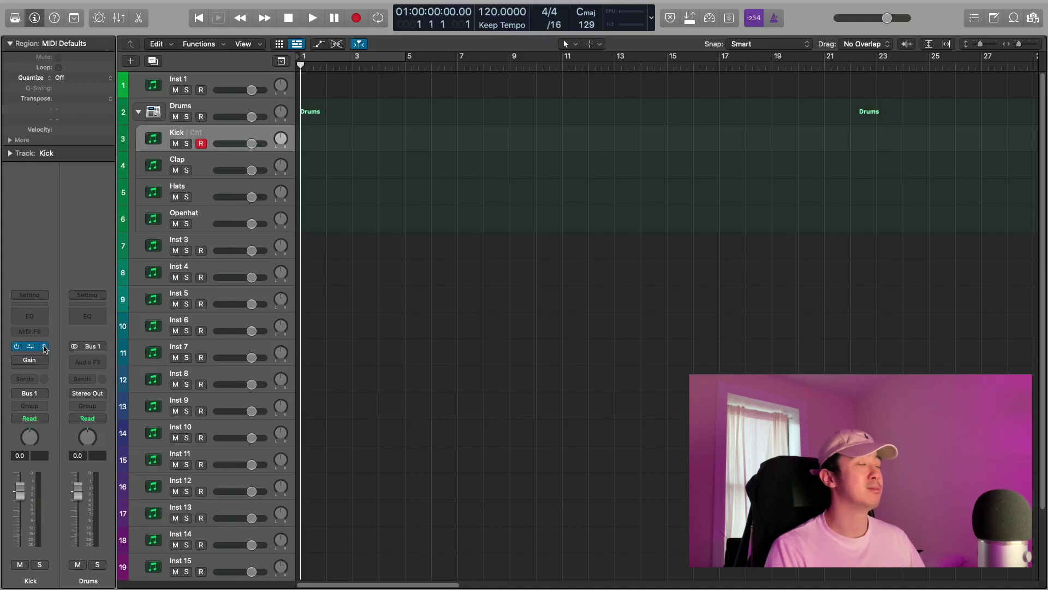
left_click(45, 349)
mouse_move(109, 234)
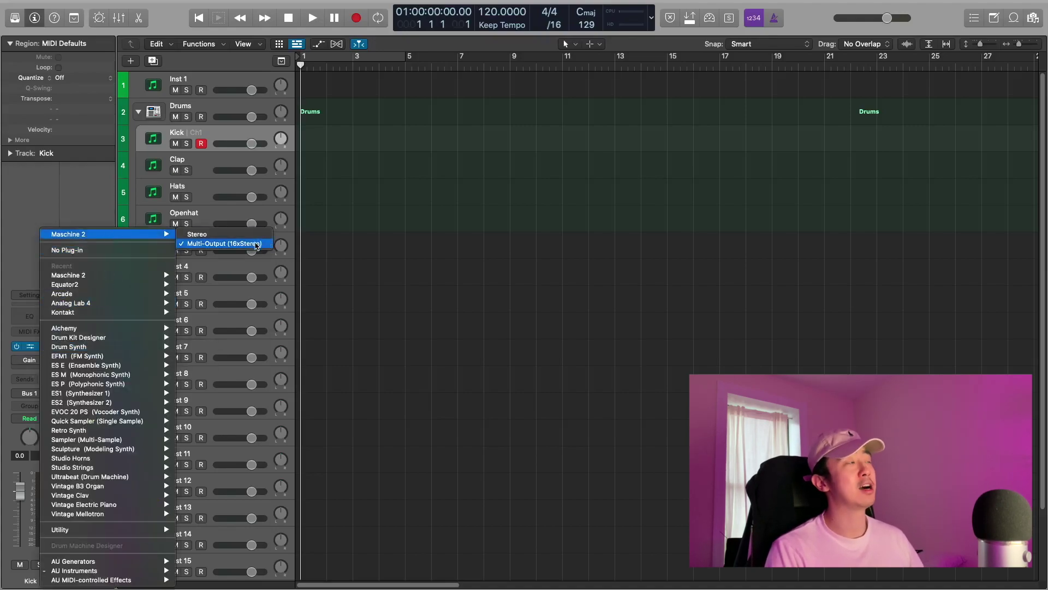
left_click(451, 235)
Load Maschine 2 as Multi-Output (16xStereo) on the Inst 3 track
left_click(210, 242)
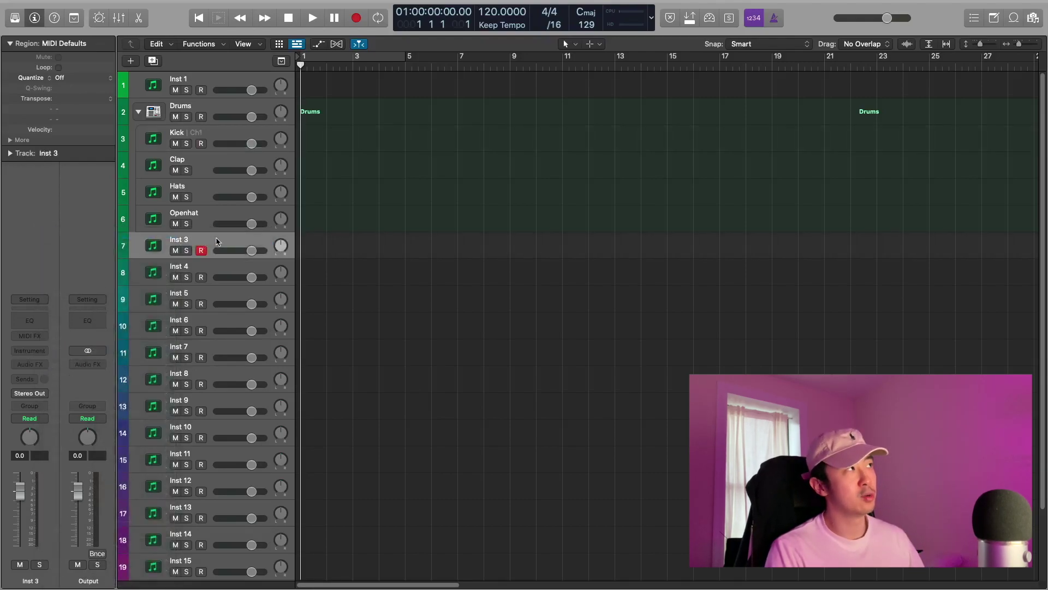
left_click(23, 350)
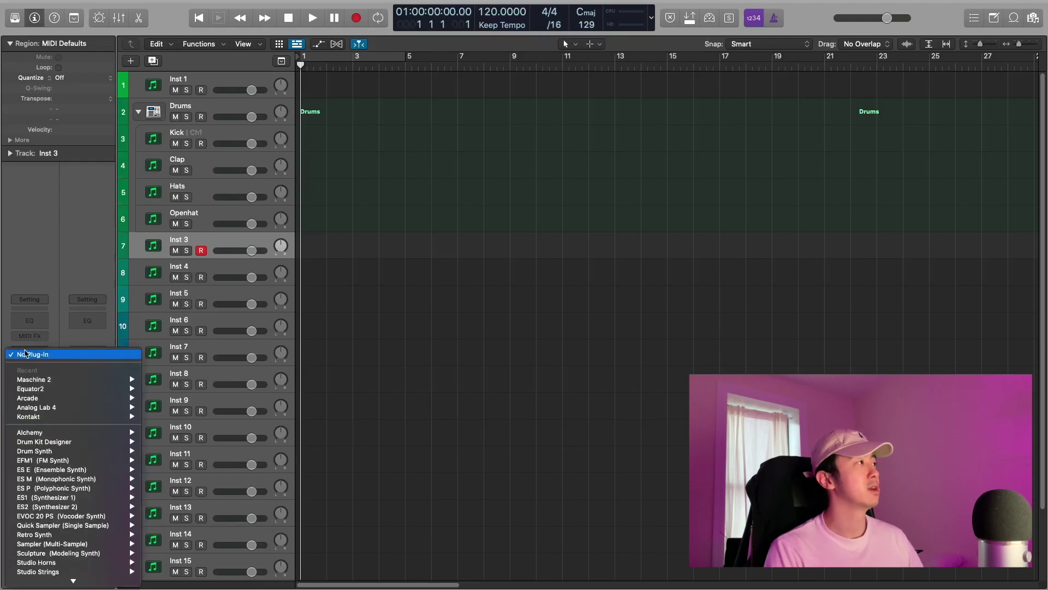
mouse_move(62, 380)
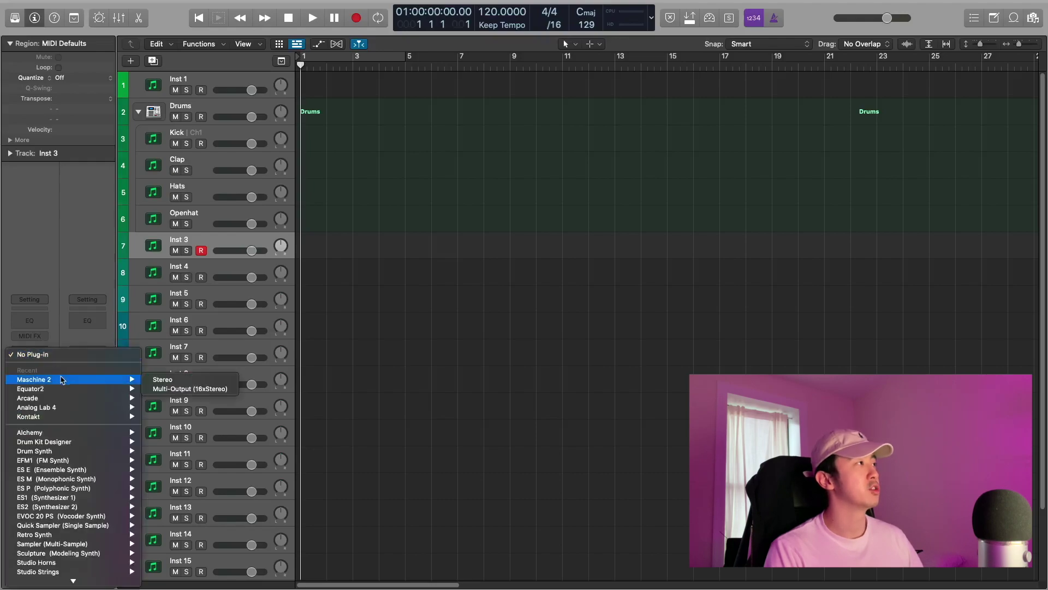
left_click(223, 390)
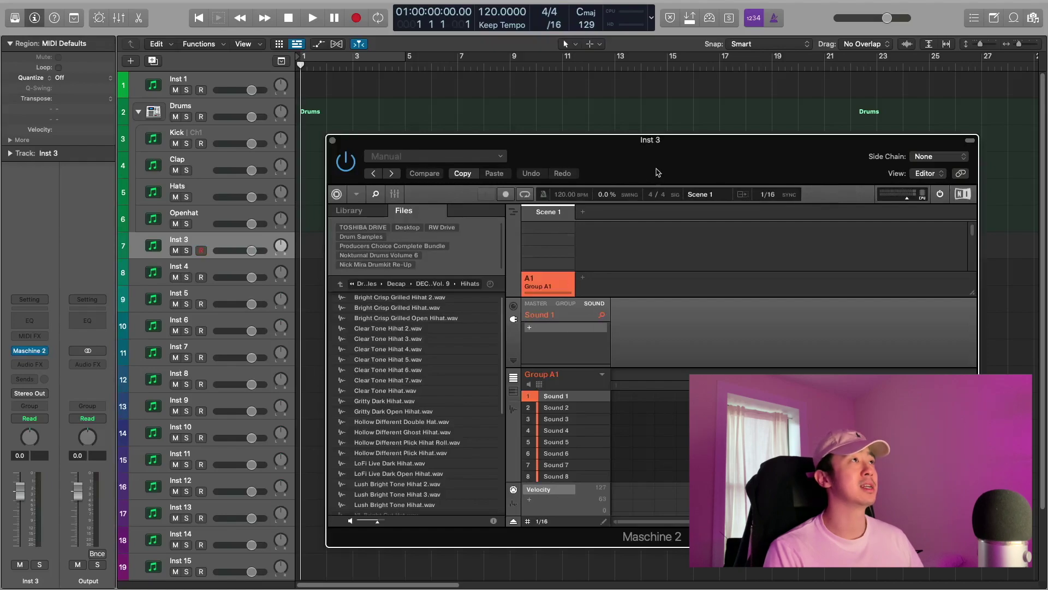
Show the mixer and reposition the Maschine 2 window so the Inst 3 channel strip stays visible
left_click_drag(658, 174, 659, 117)
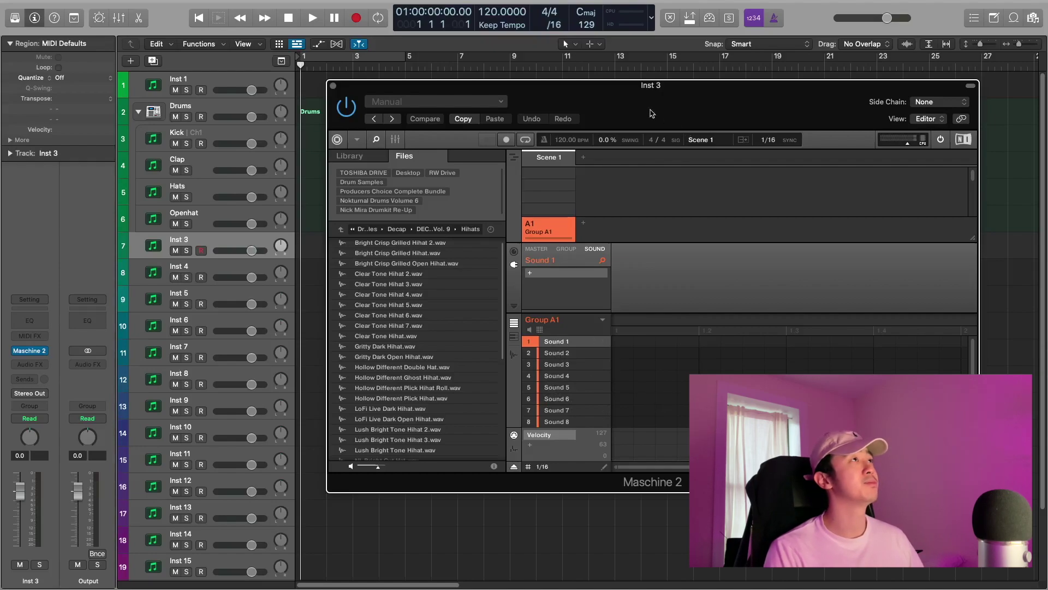
left_click_drag(647, 110, 684, 93)
left_click(120, 17)
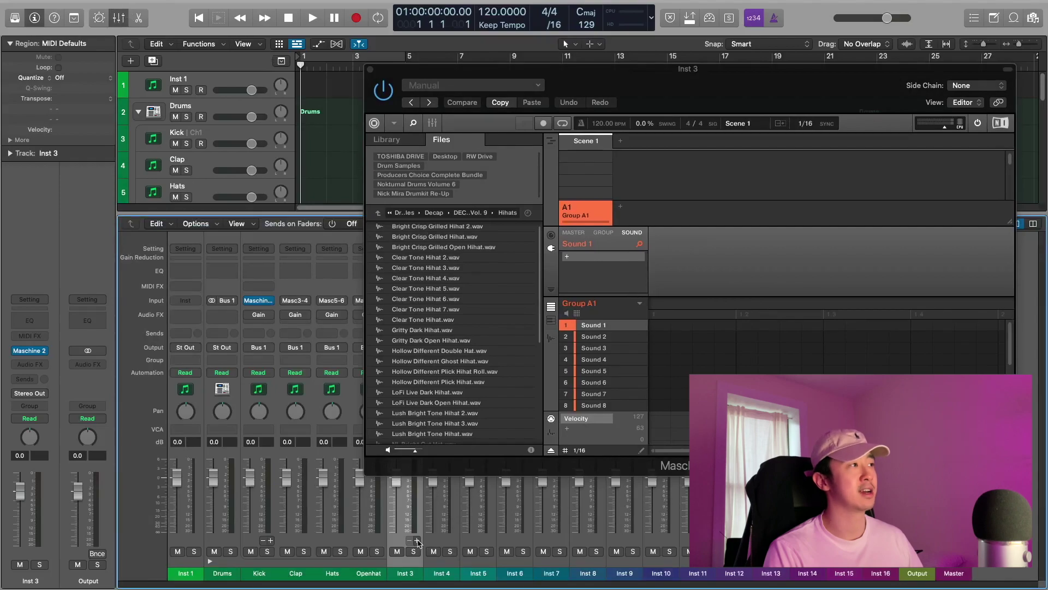
left_click_drag(833, 97, 676, 86)
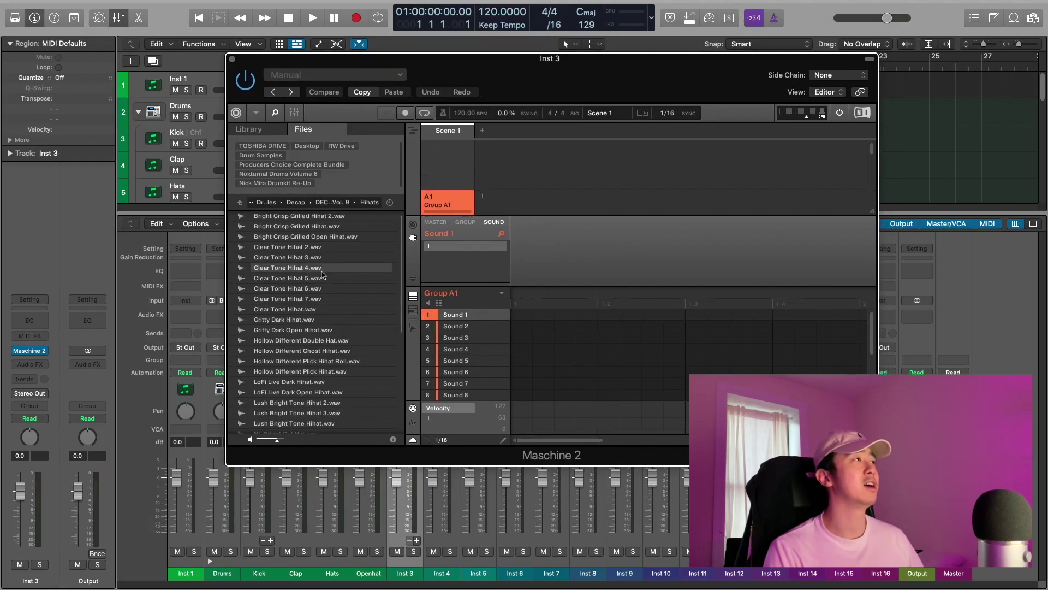
Load the Clear Tone Hihat.wav sample into Sound 3 of Group A1 and stop playback of the pattern
left_click(344, 310)
left_click_drag(346, 320, 453, 337)
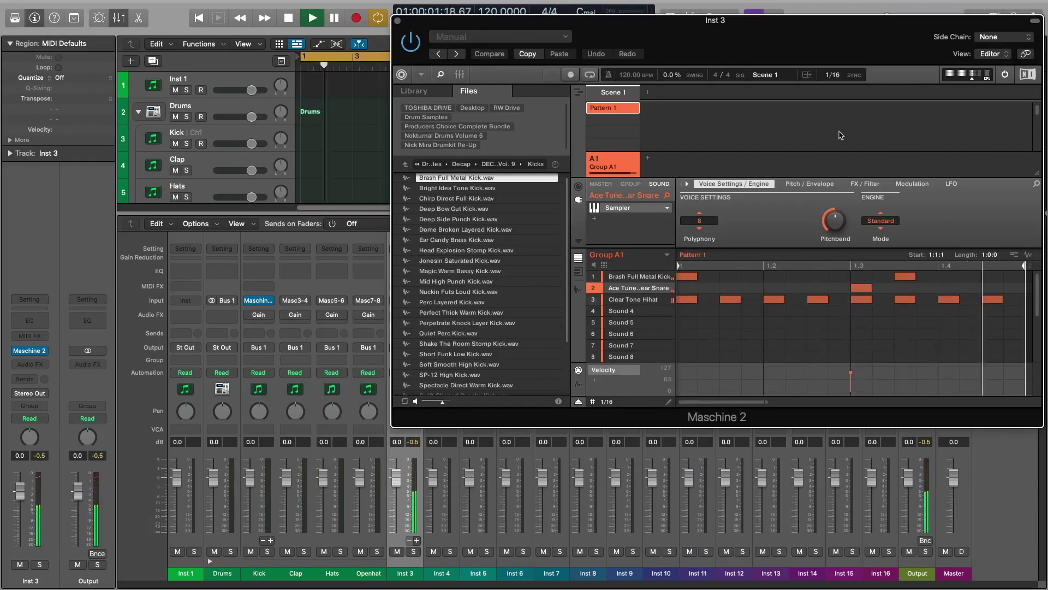
key("space")
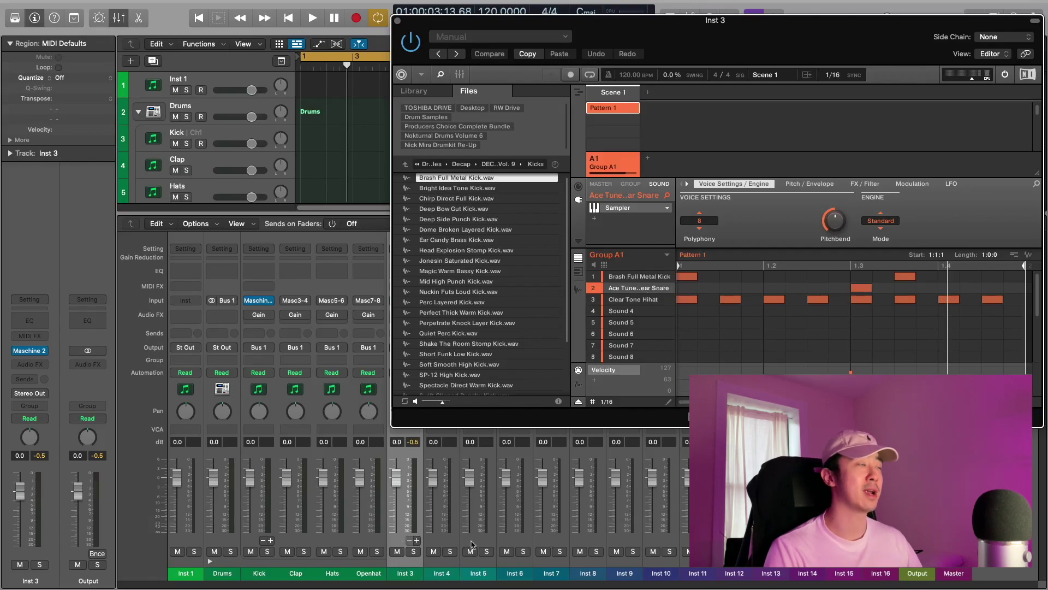
Add two aux channels to the Inst 3 strip and route Maschine's kick, snare and hihat sounds to Ext. 1, Ext. 2 and Ext. 3
left_click(416, 541)
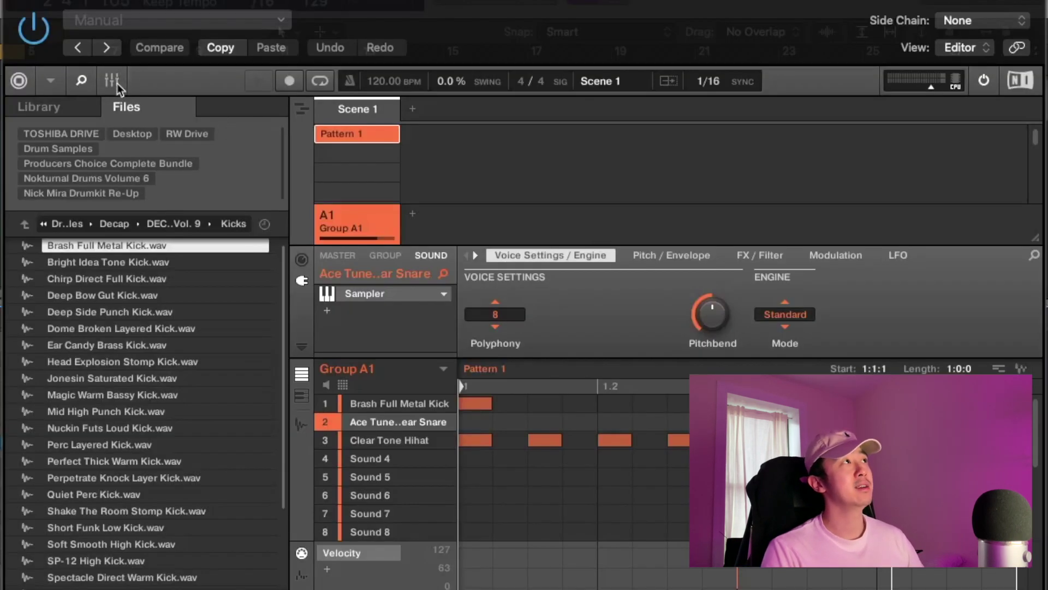
left_click(117, 84)
left_click(332, 305)
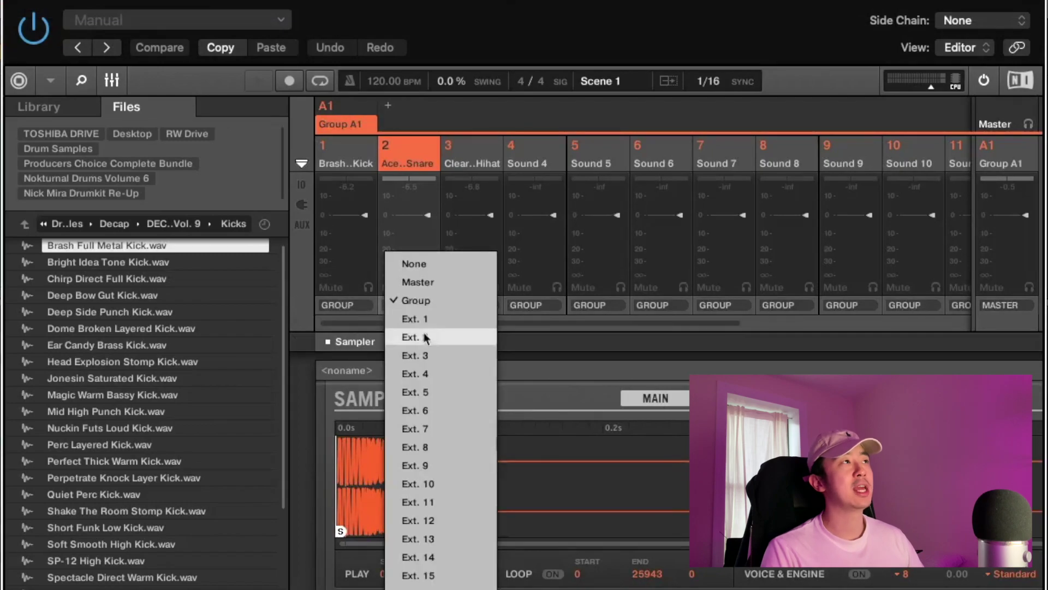
left_click(419, 318)
left_click(412, 310)
left_click(479, 337)
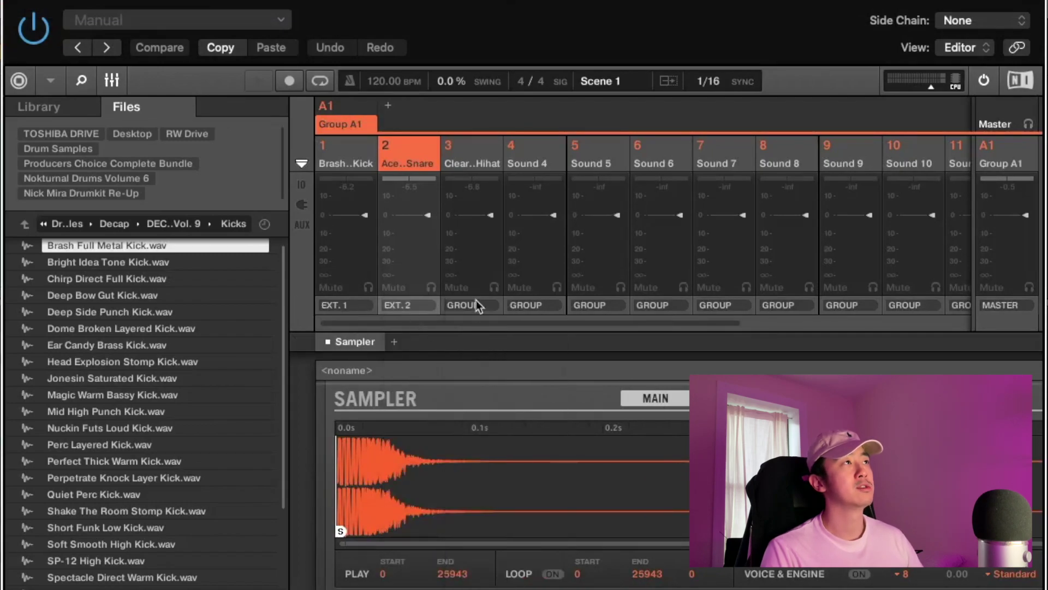
left_click(475, 304)
left_click(546, 355)
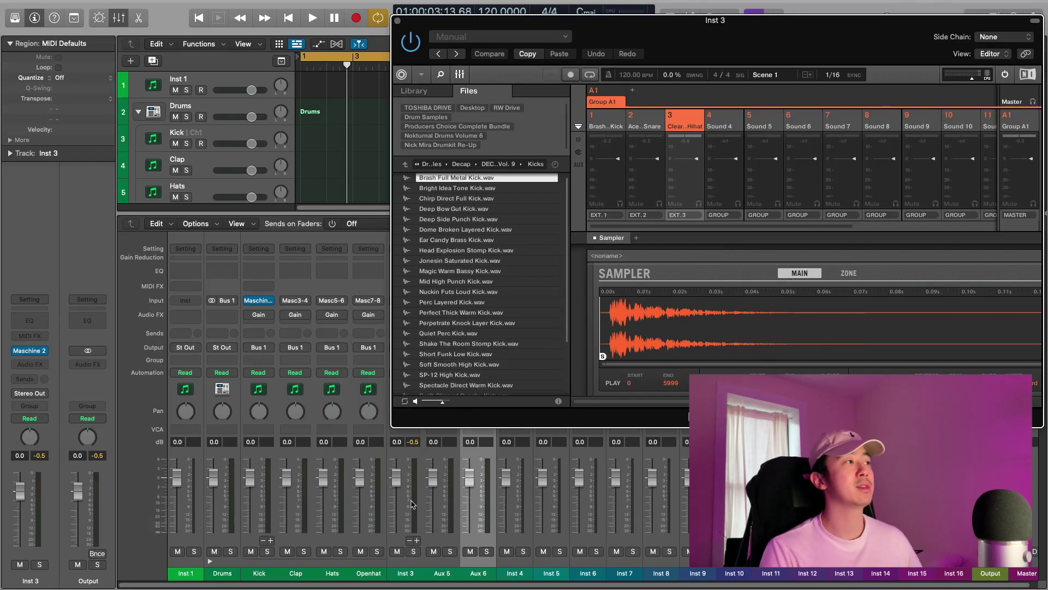
key("space")
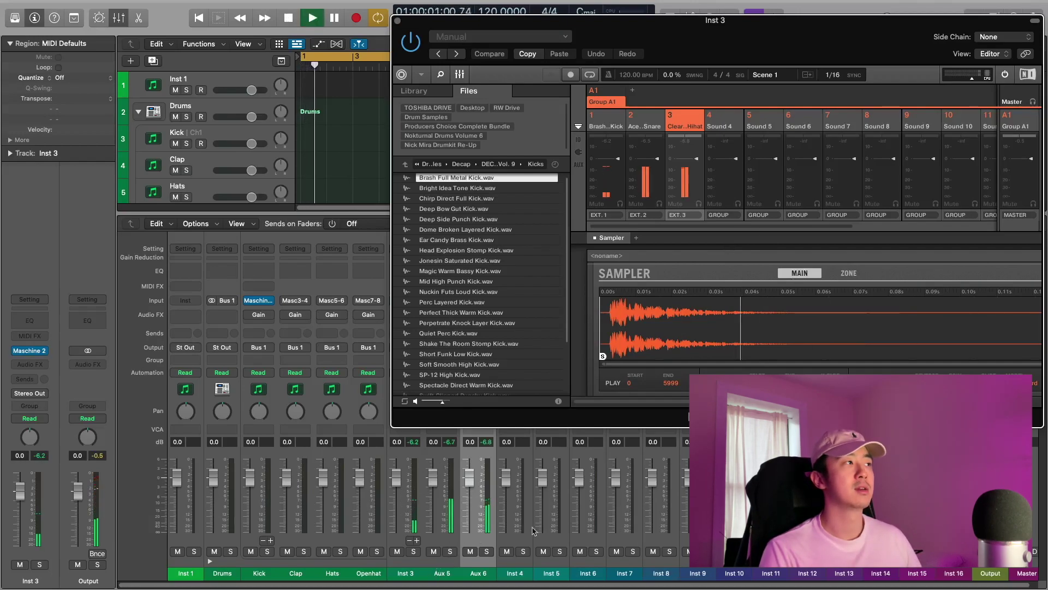
key("space")
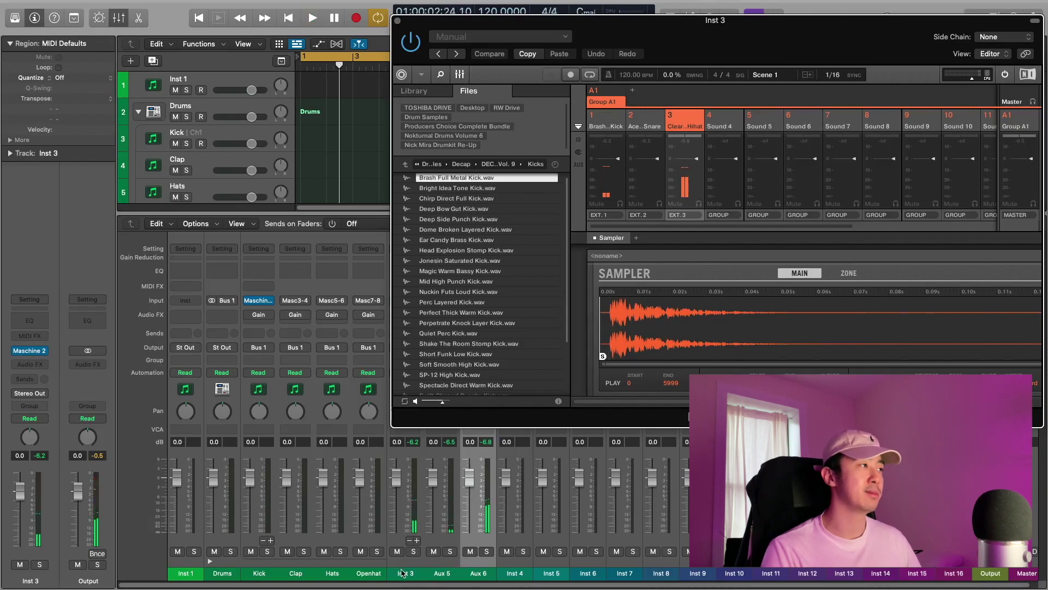
Rename the Inst 3, Aux 5 and Aux 6 channel strips as Kick, Clap and Hihats, and play the pattern to check their levels
double_click(404, 572)
type("Kick")
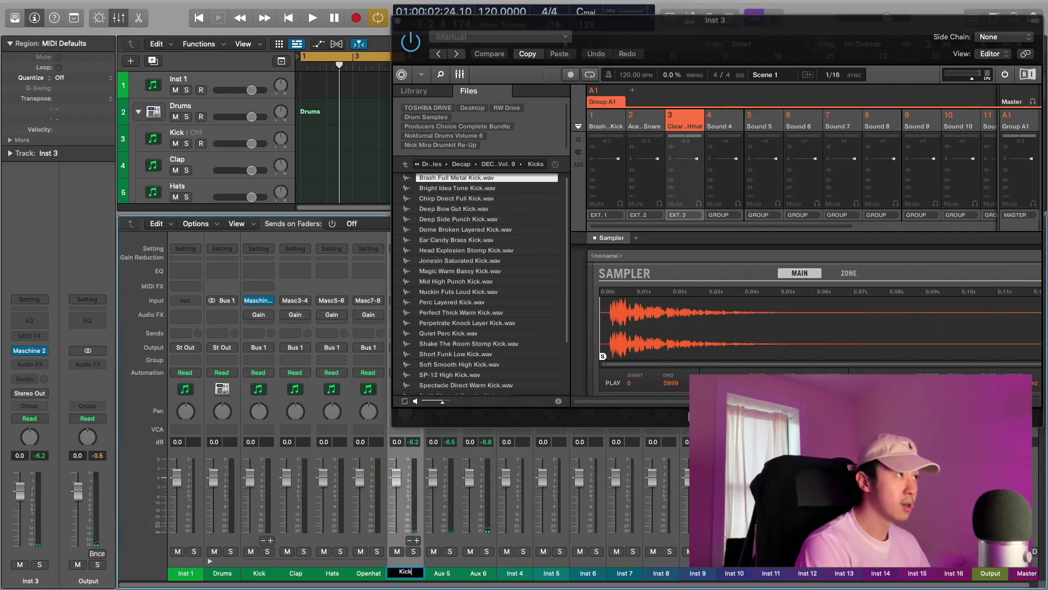
key("Tab")
type("Clap")
key("Tab")
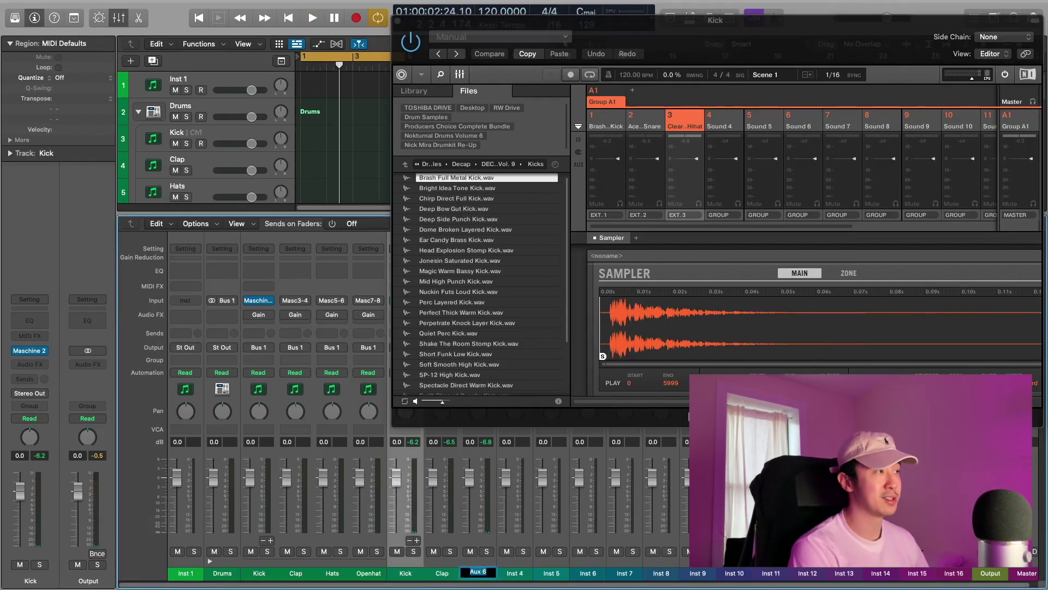
type("Hihats")
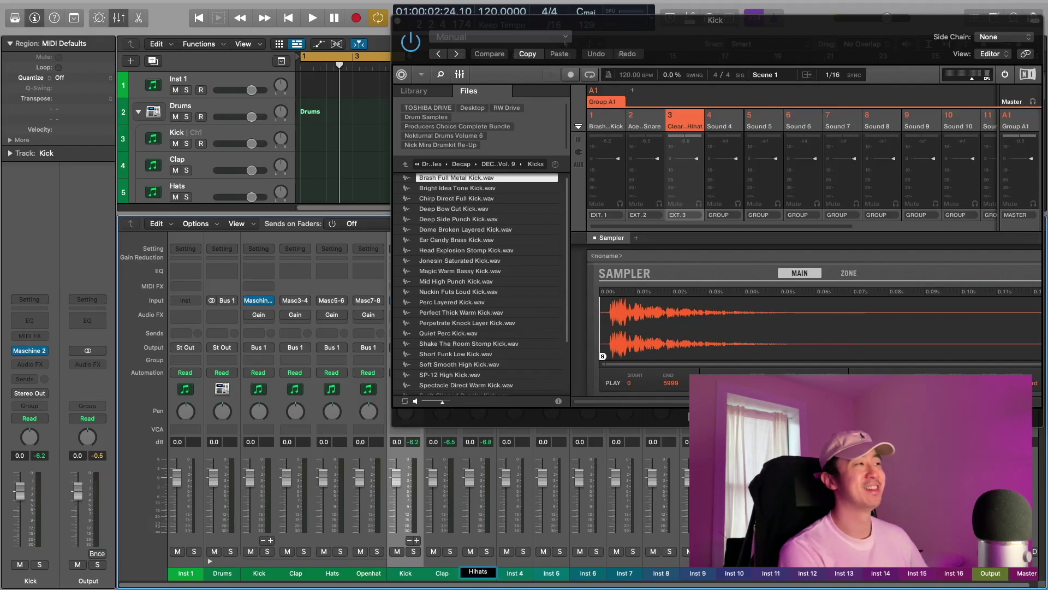
key("Return")
key("space")
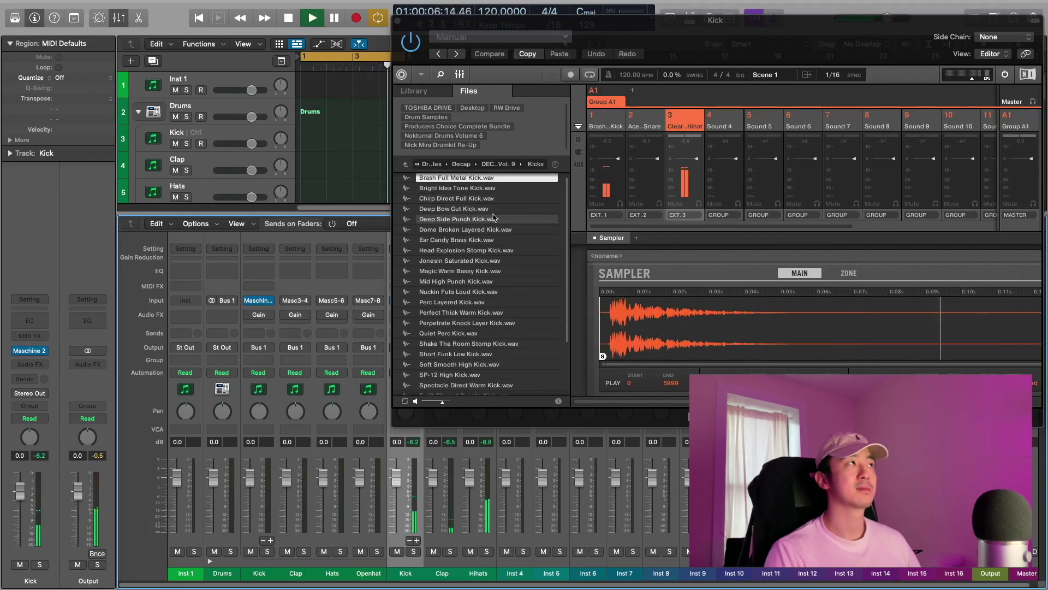
key("space")
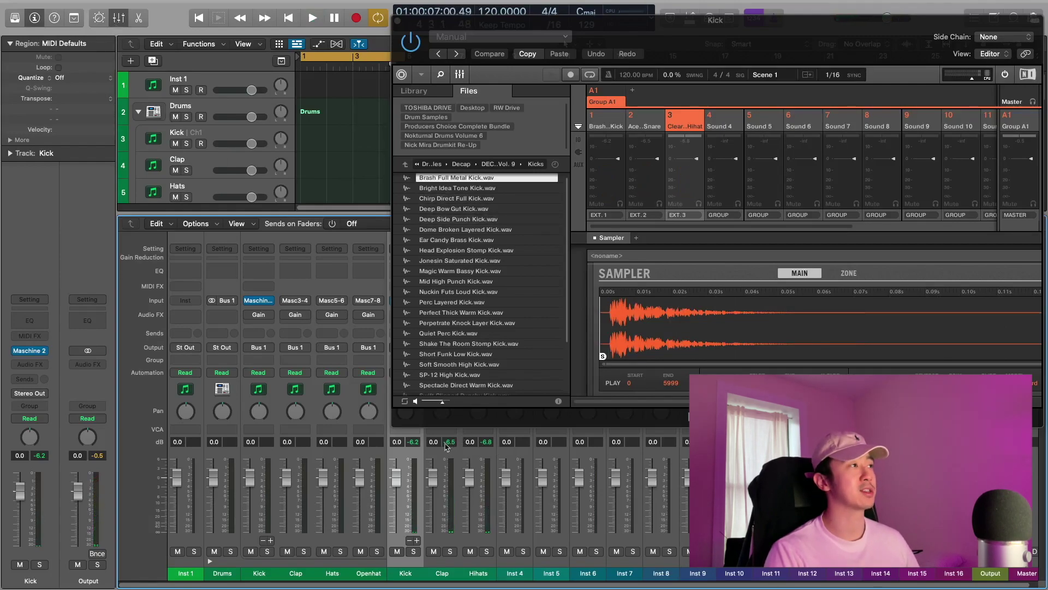
Create arrangement tracks for the Clap and Hihats aux channel strips below the new Kick track
scroll(216, 136, "down", 5)
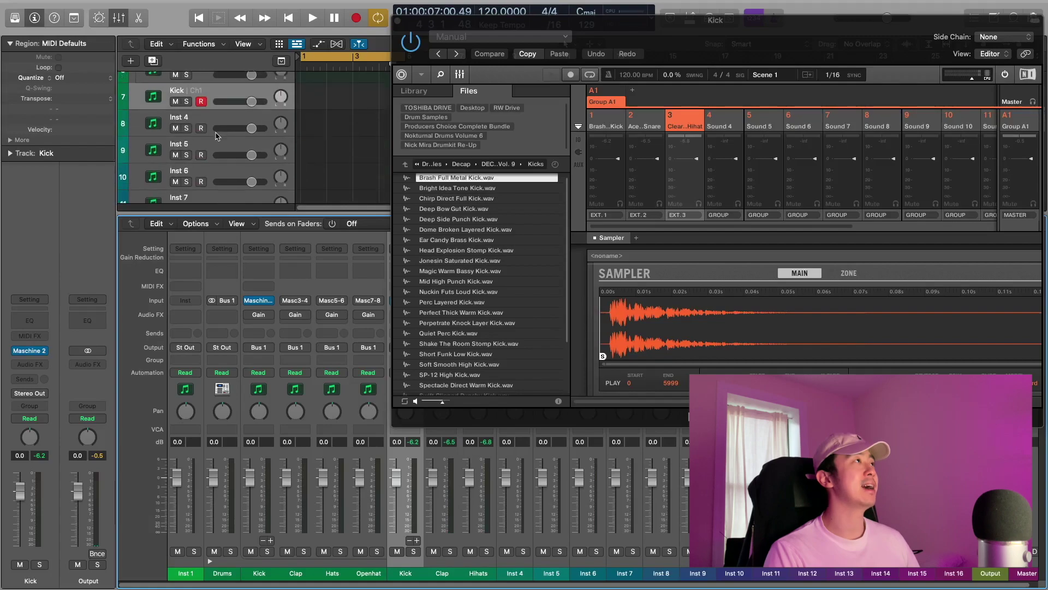
scroll(240, 137, "up", 1)
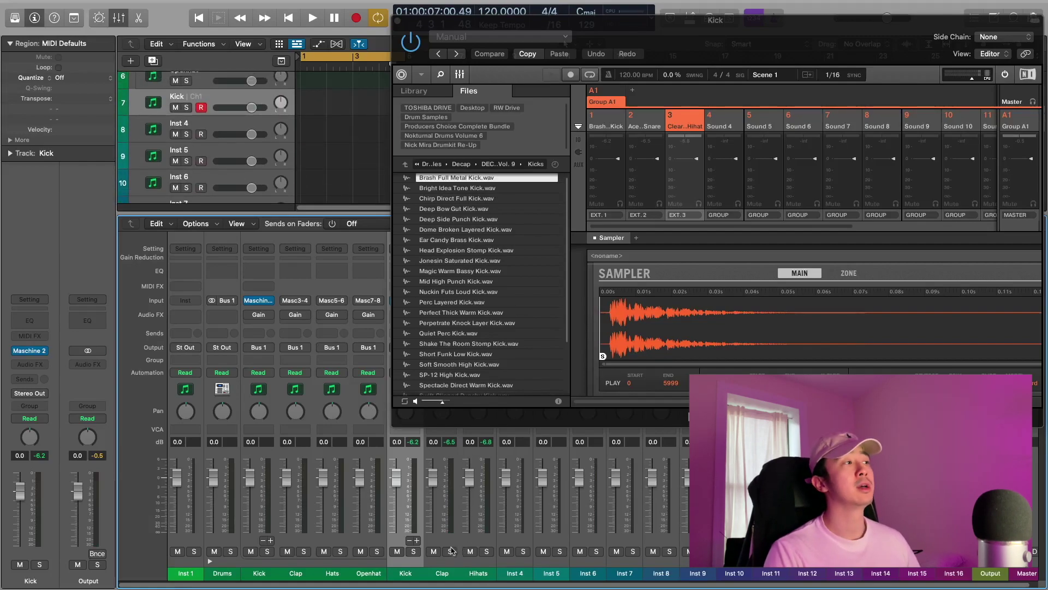
left_click(442, 456)
left_click(478, 457, "shift")
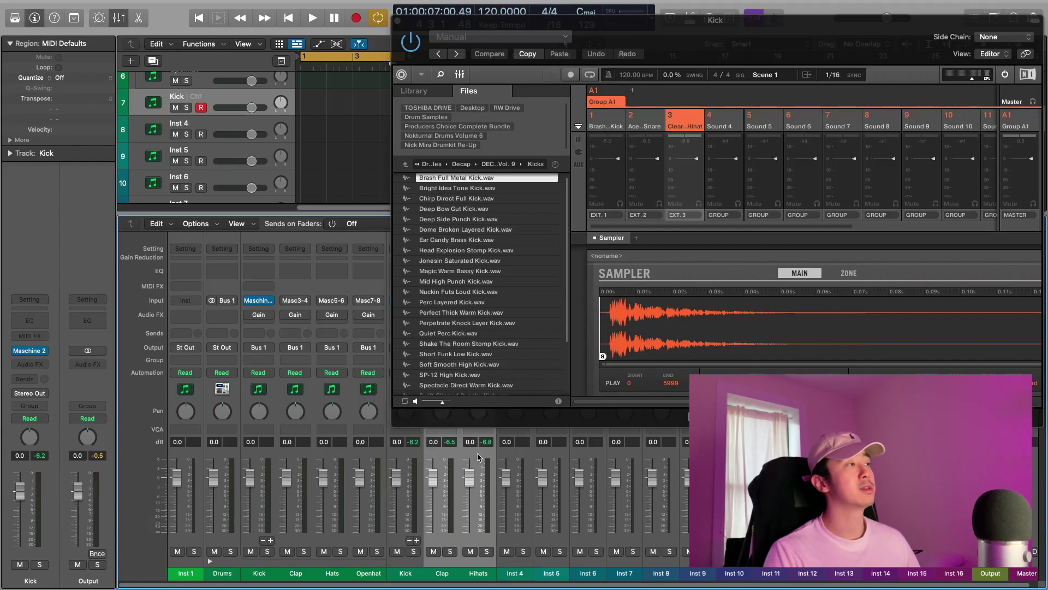
key("ctrl+t")
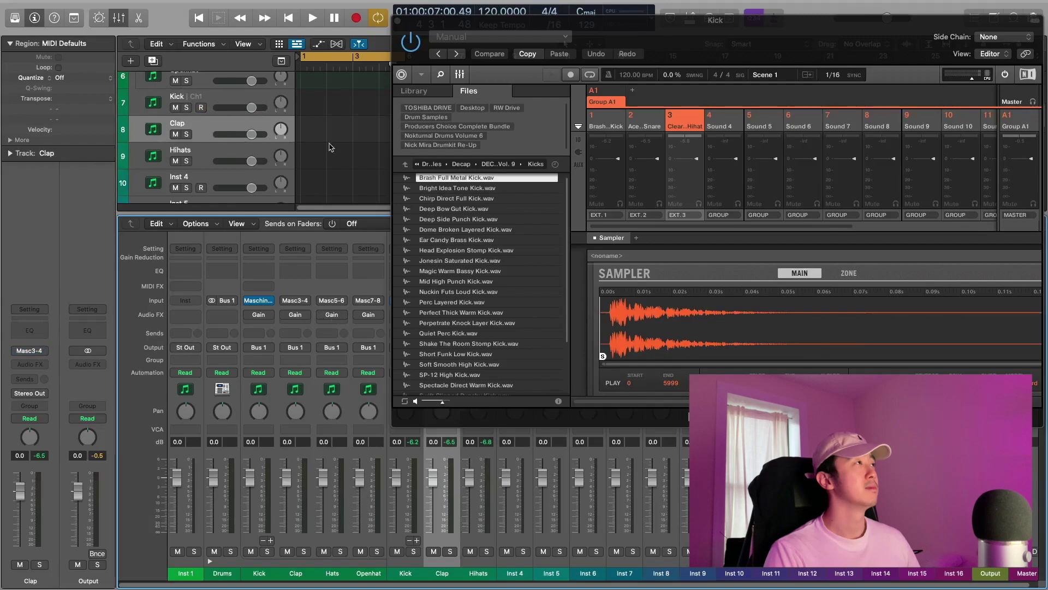
Hide the mixer and switch Maschine 2 back from its mix view to the arrange and pattern view
left_click_drag(666, 41, 631, 61)
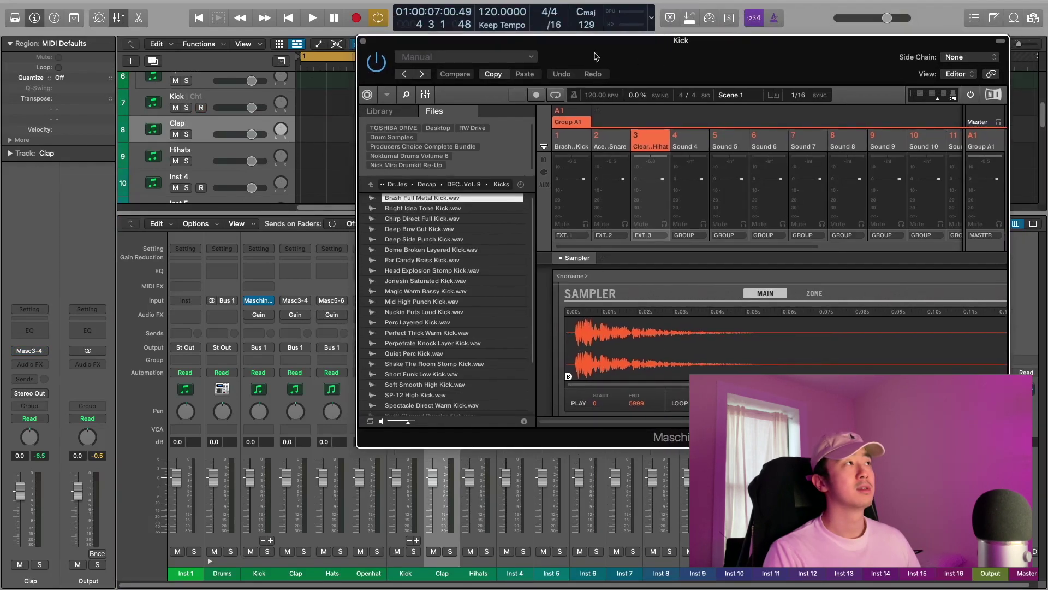
left_click(119, 18)
scroll(325, 240, "up", 5)
left_click(424, 95)
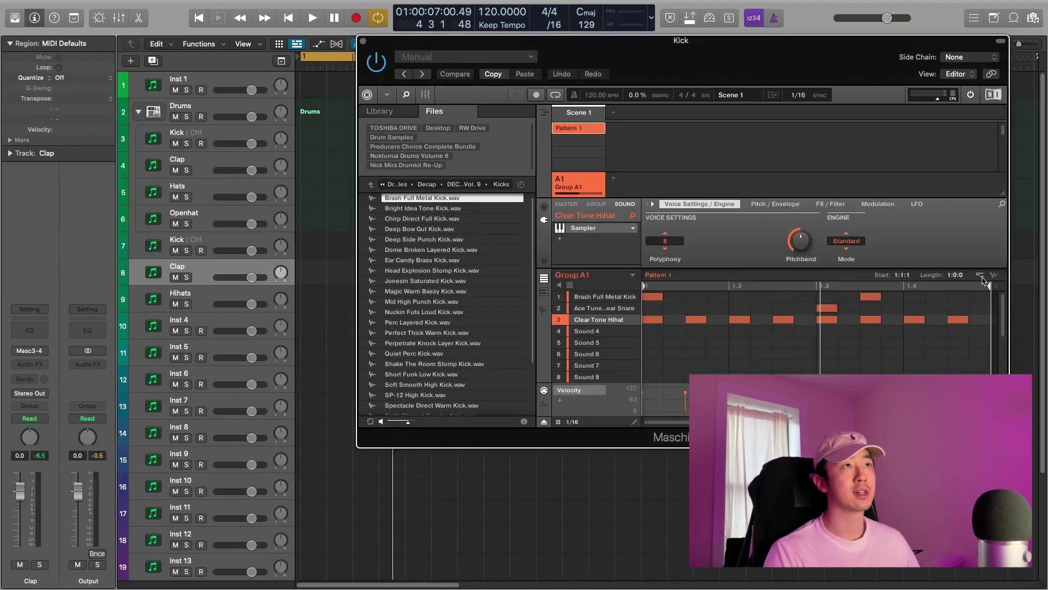
Place Pattern 1's MIDI at bar 1 starting on the new Kick track, and clear the pattern from Scene 1 in Maschine
left_click_drag(983, 281, 314, 247)
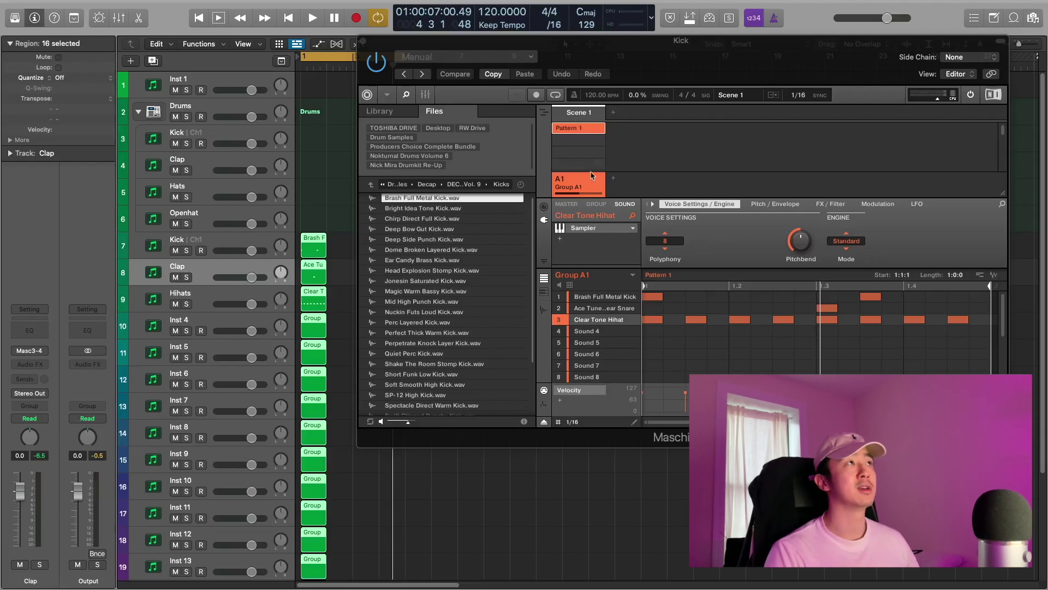
left_click(579, 141)
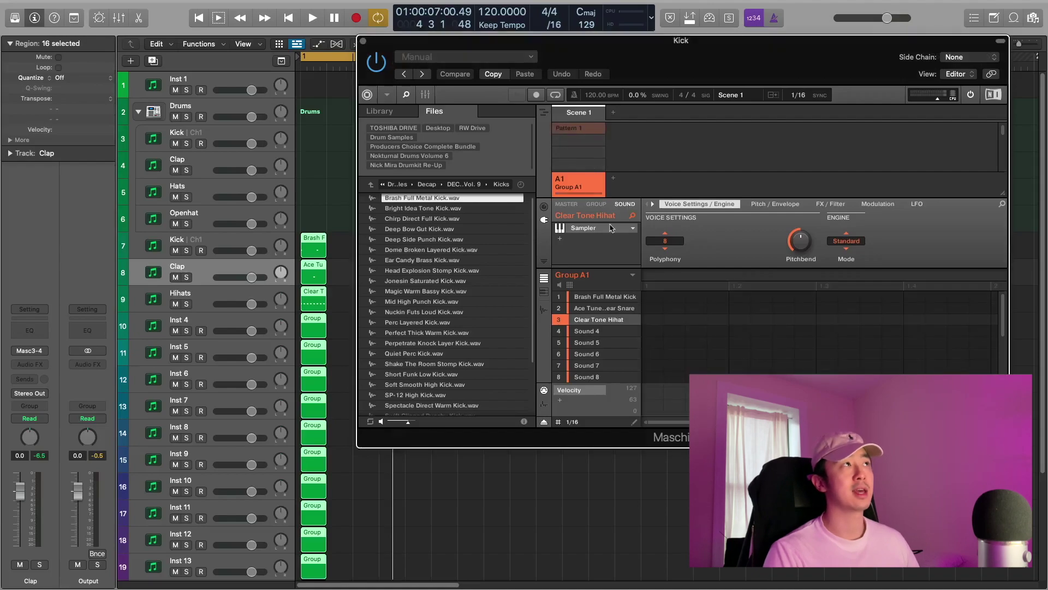
left_click(365, 43)
Delete the empty Group regions from the tracks below Hihats
left_click_drag(355, 330, 309, 555)
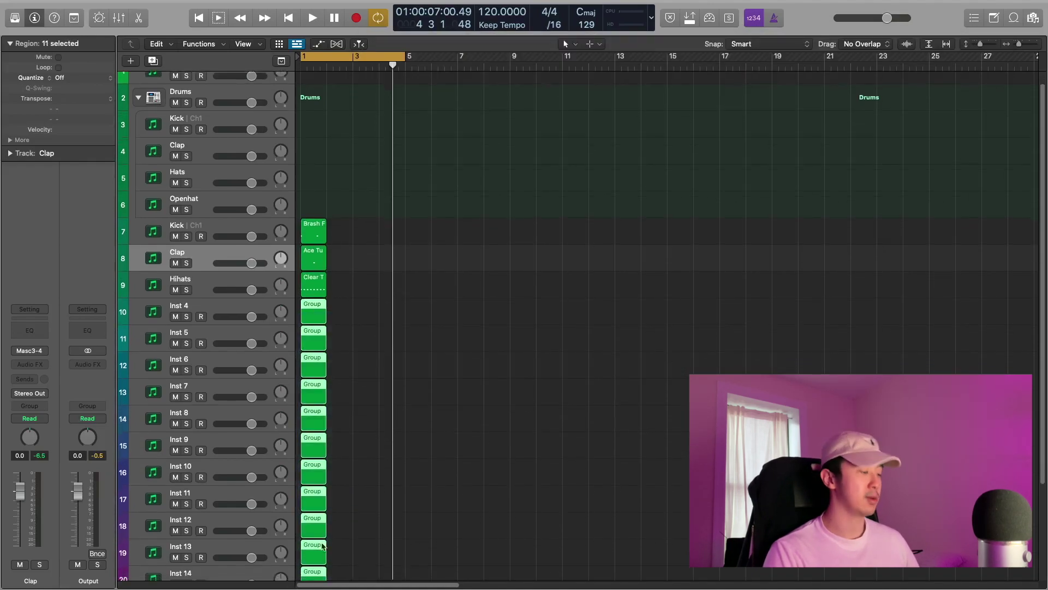
key("Delete")
scroll(347, 526, "up", 1)
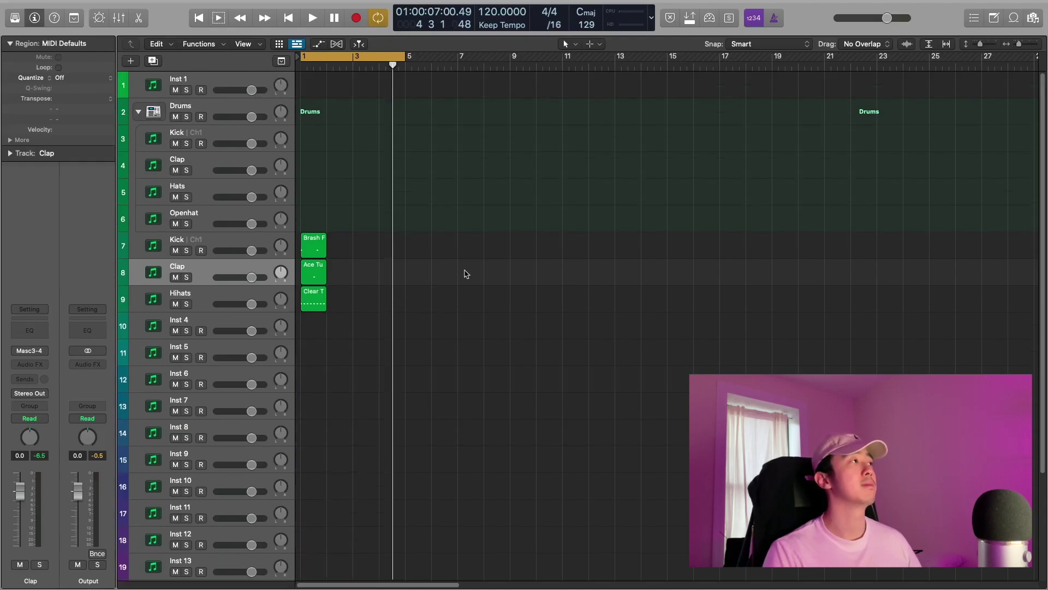
Loop only bar 1 and play the drum regions, selecting the Brash Full Metal Kick sound in the new Kick track's Maschine 2
left_click_drag(402, 58, 327, 57)
key("space")
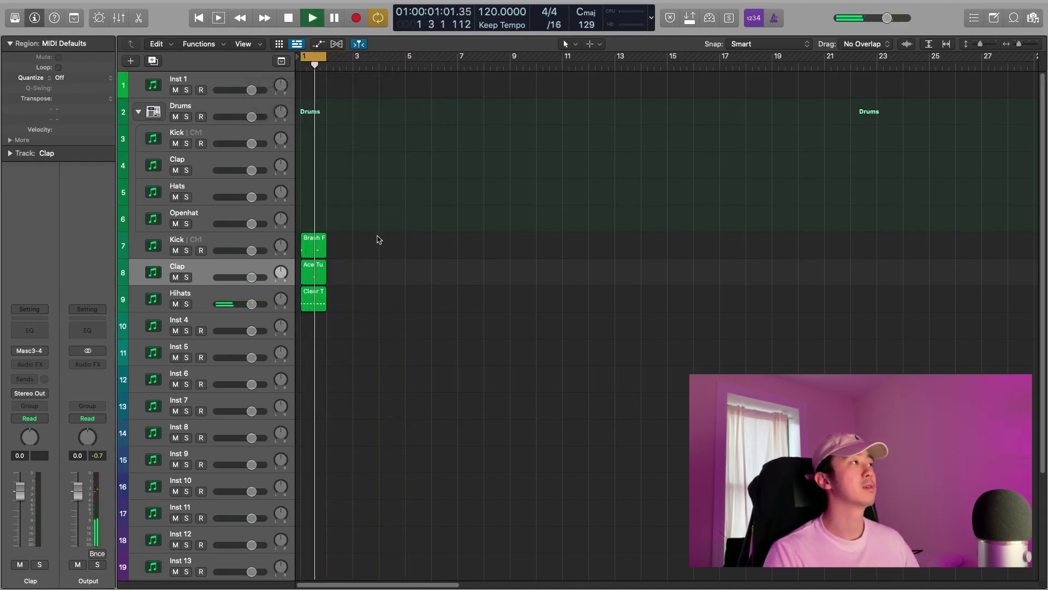
left_click(339, 246)
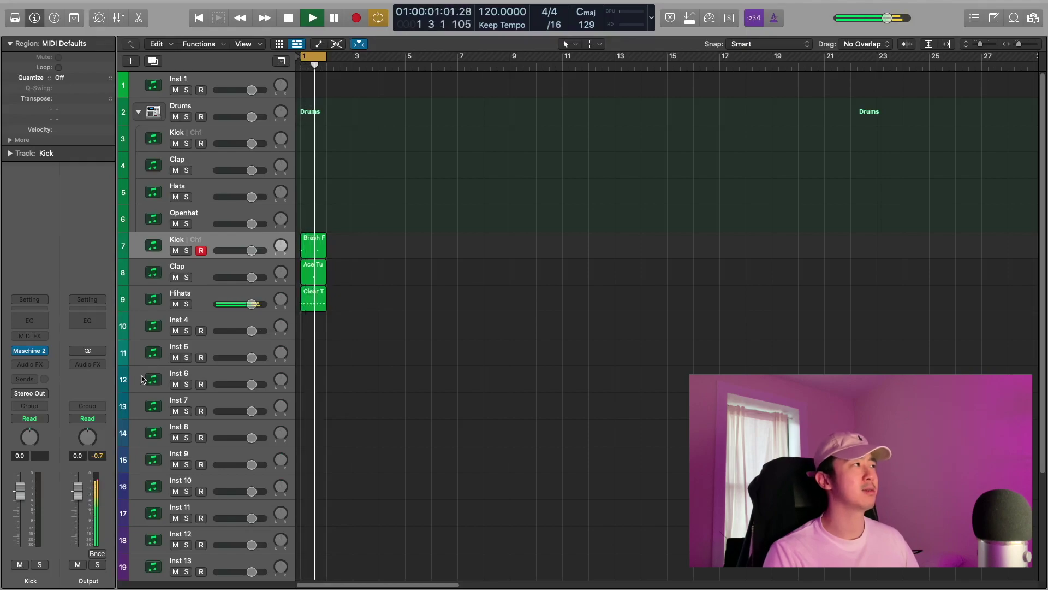
left_click(32, 351)
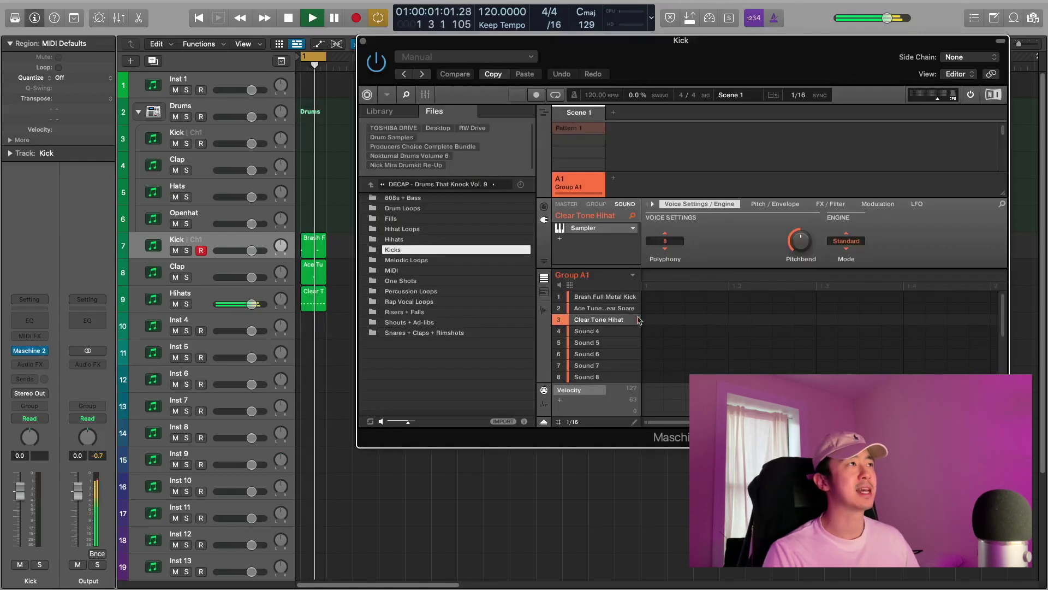
left_click(596, 298)
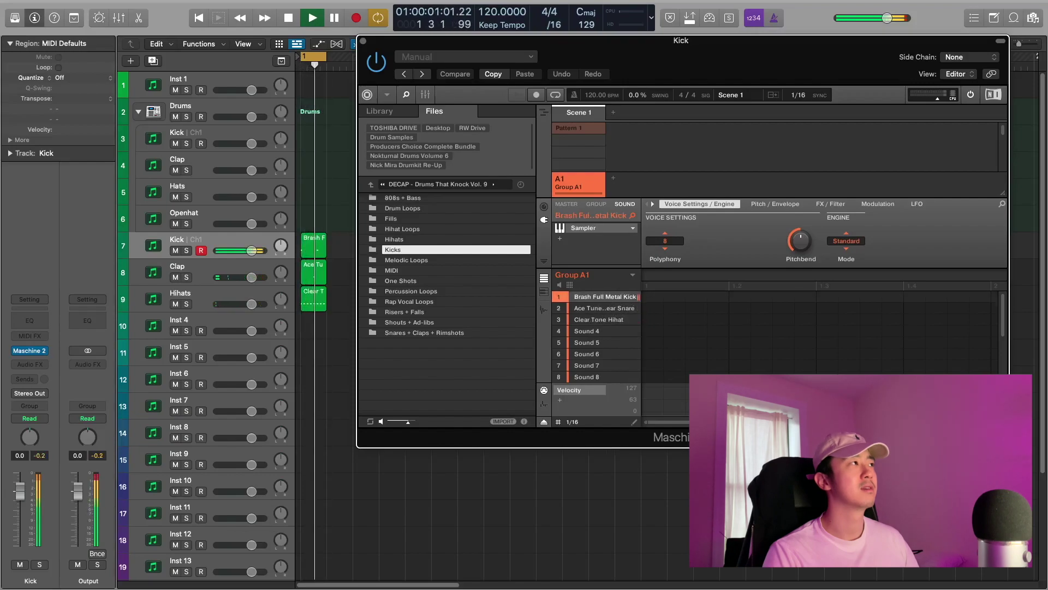
key("space")
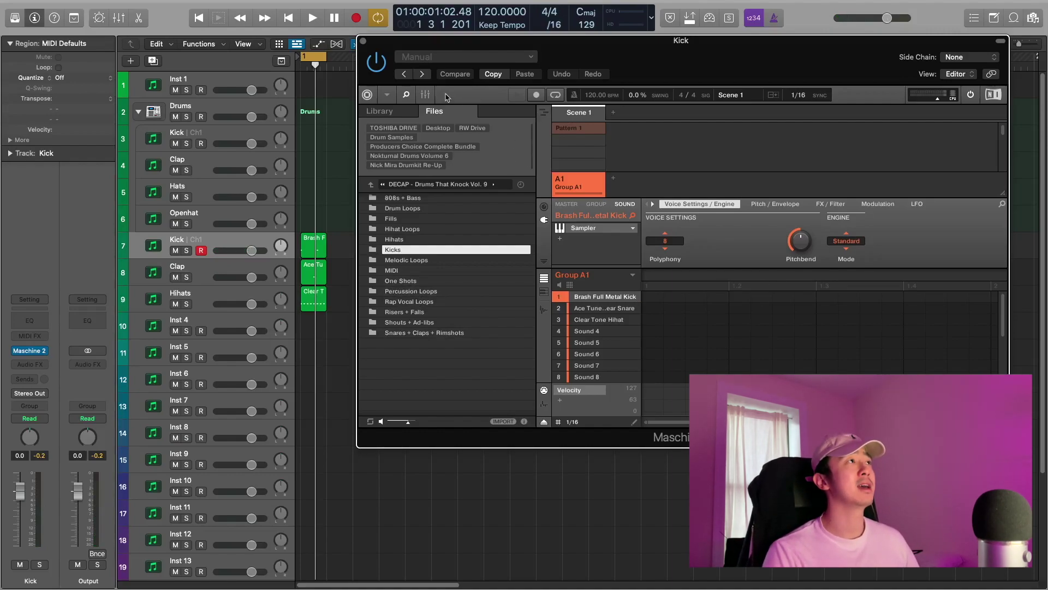
In Maschine's MIDI input settings, set the Clear Tone Hihat's source to Host and its channel to 3, and play the loop
left_click(426, 95)
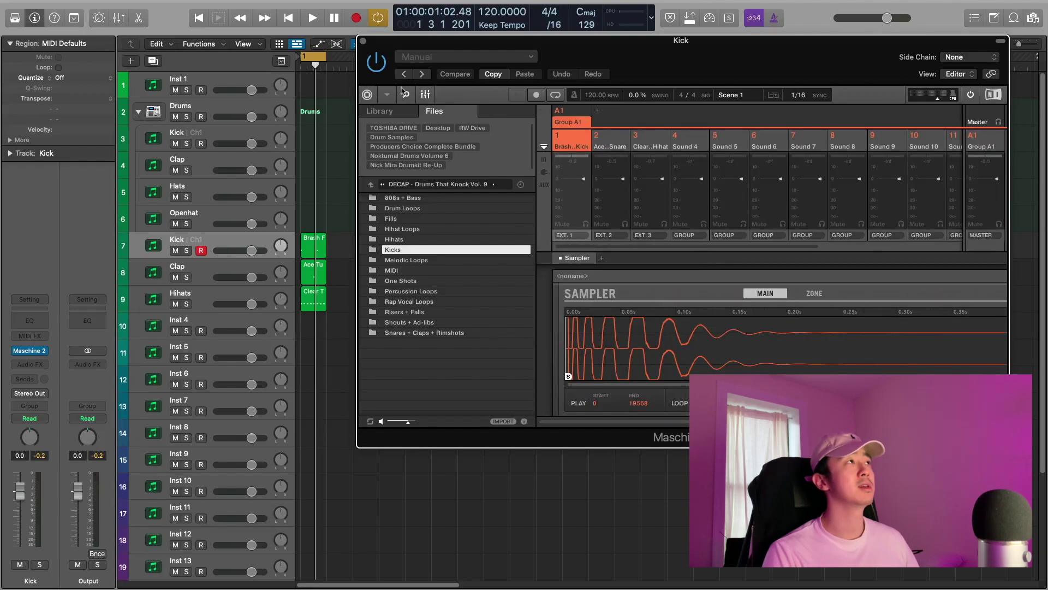
left_click(434, 96)
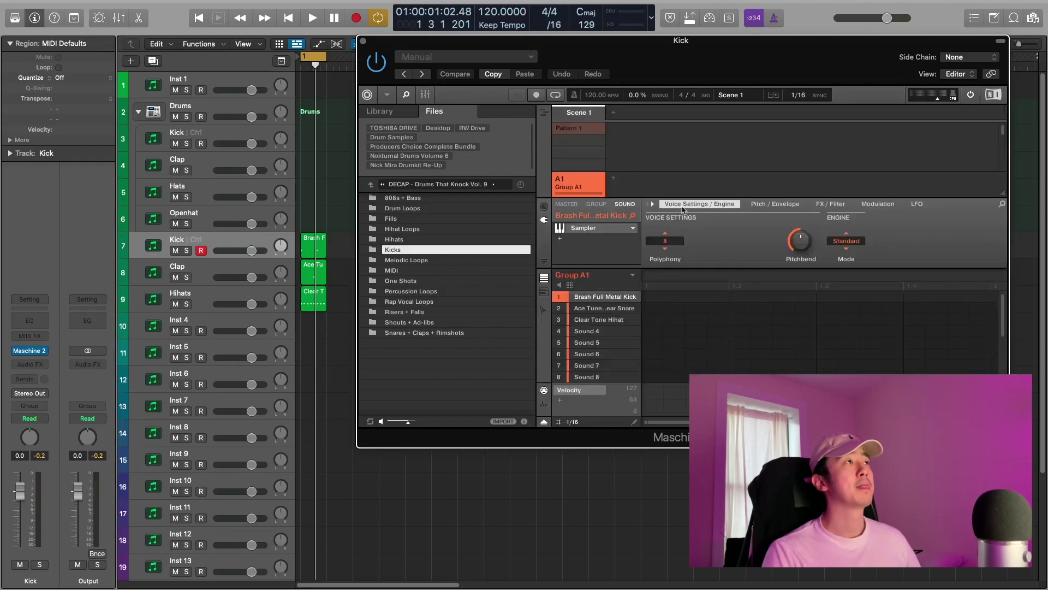
left_click(544, 208)
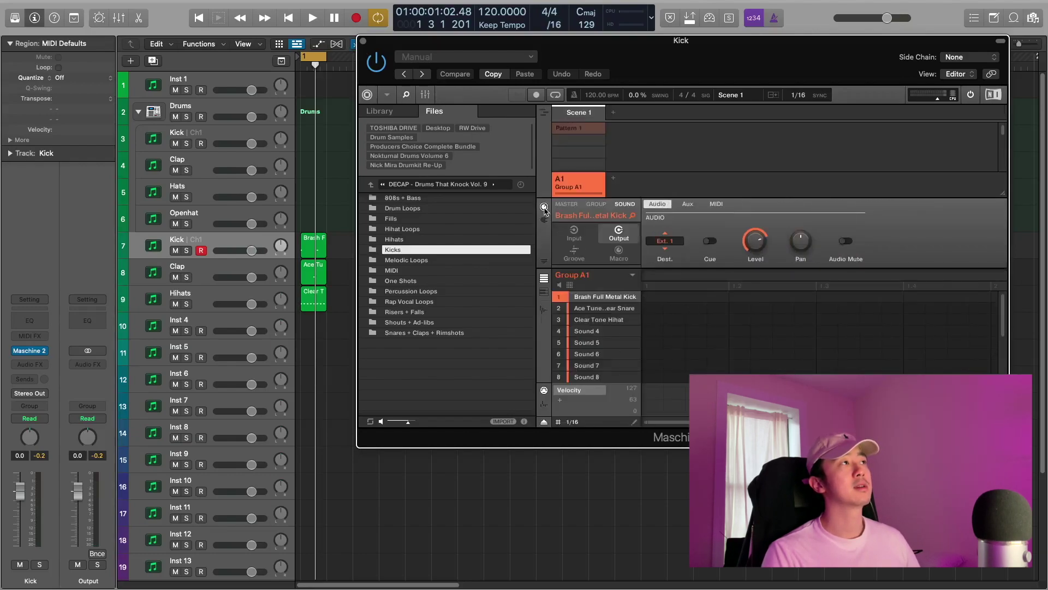
left_click(574, 233)
left_click(688, 204)
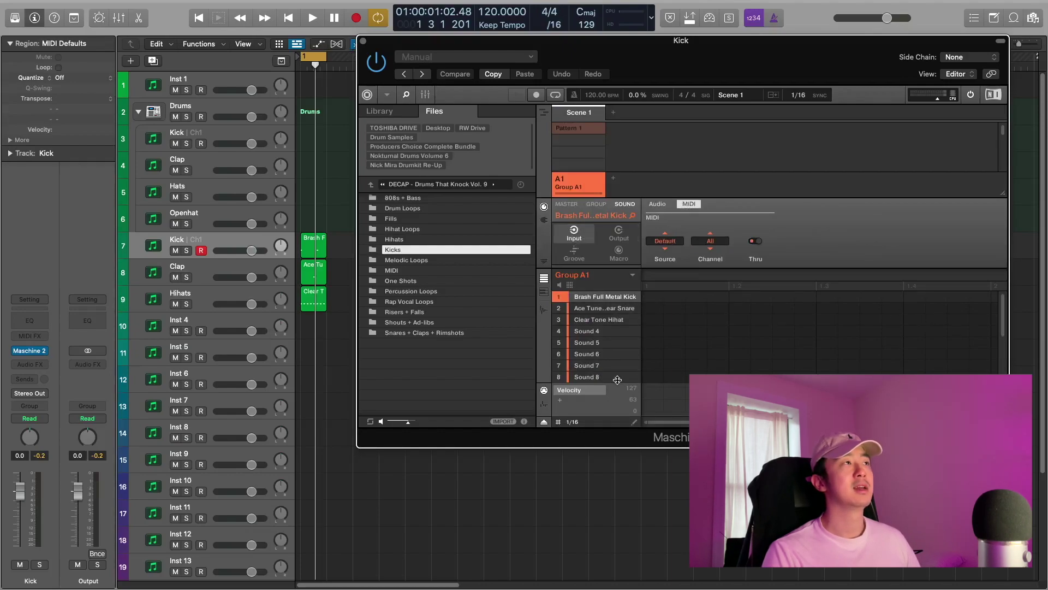
right_click(594, 320)
left_click(589, 302)
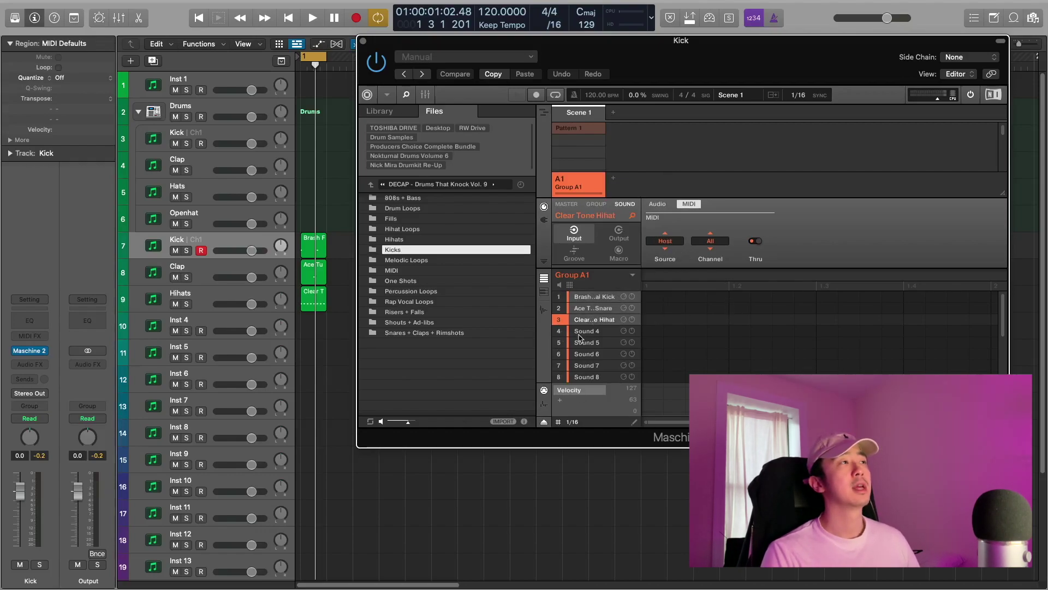
left_click(585, 299)
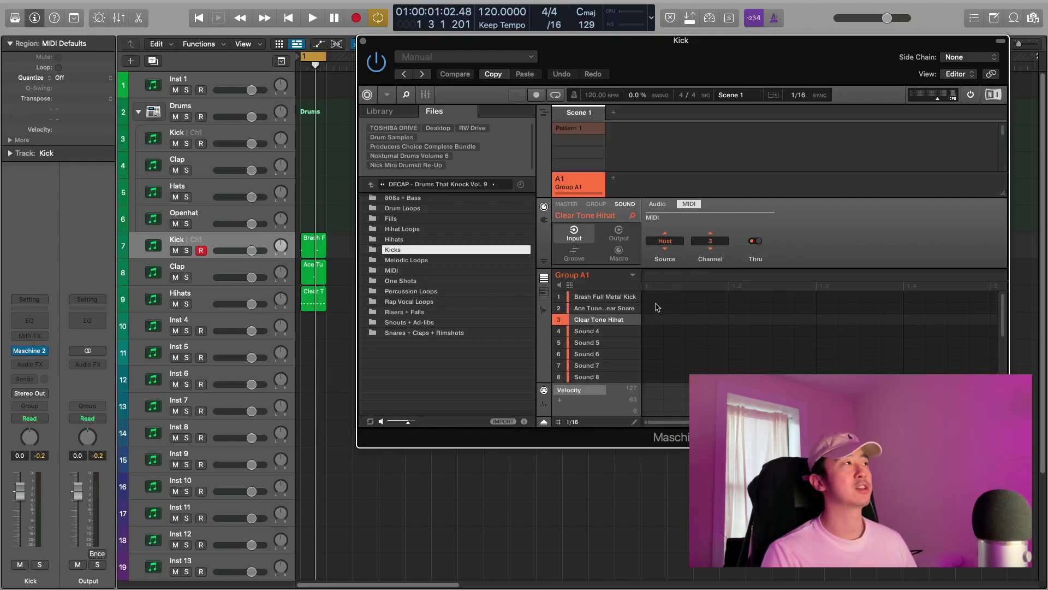
key("space")
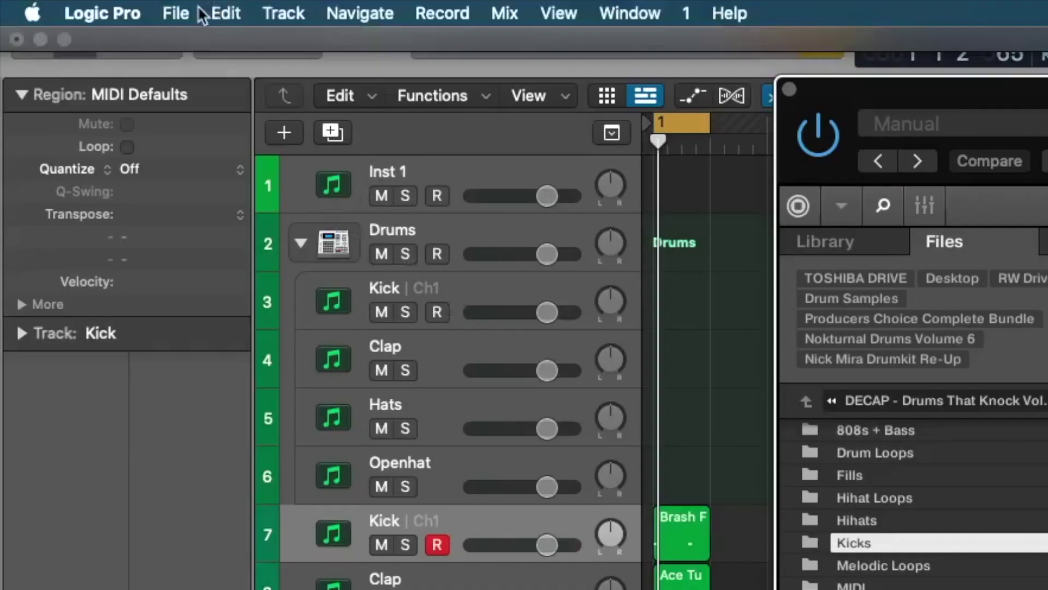
Show the mixer and open Maschine 2 from the Kick track inside the Drums stack in its mix view to examine the output routing
left_click(90, 6)
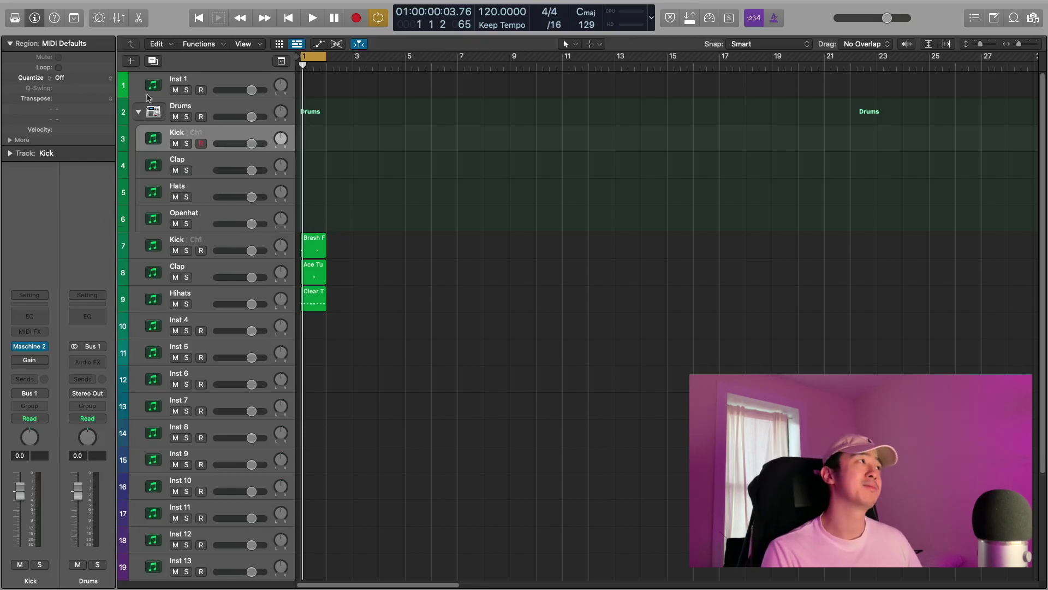
left_click(118, 20)
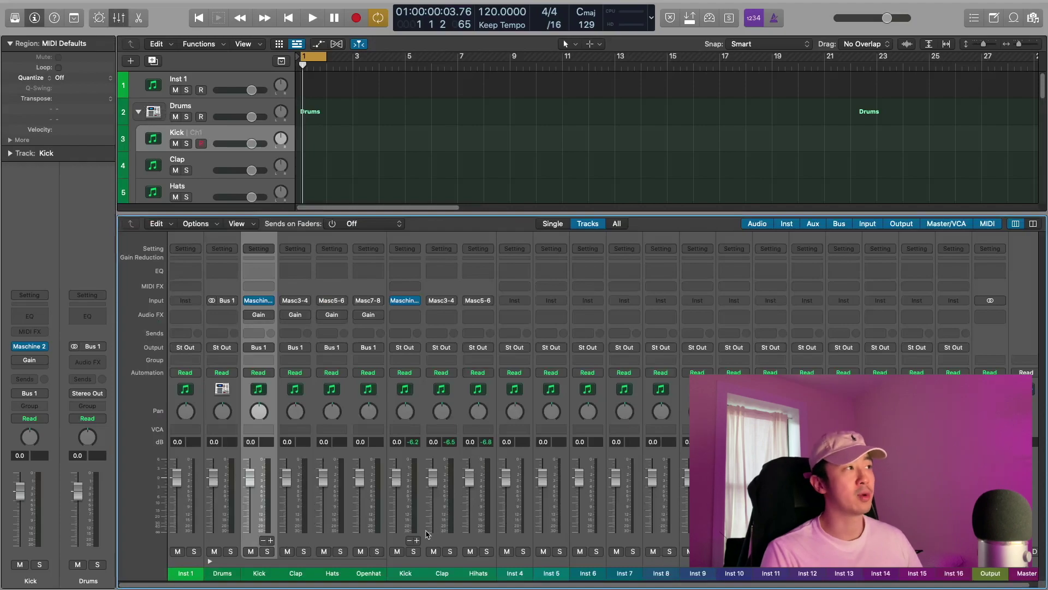
left_click(28, 348)
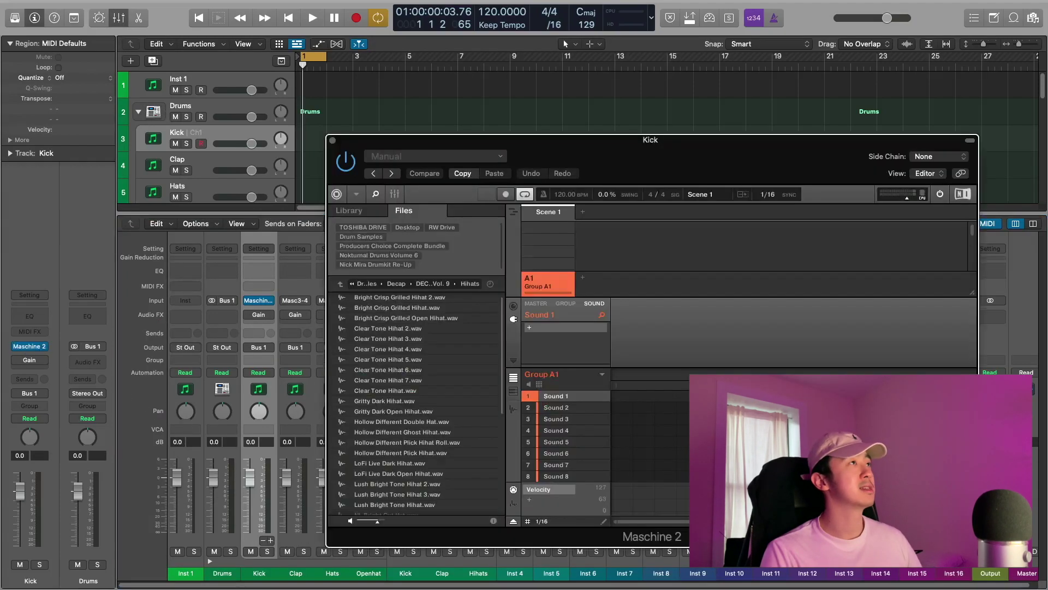
left_click(393, 193)
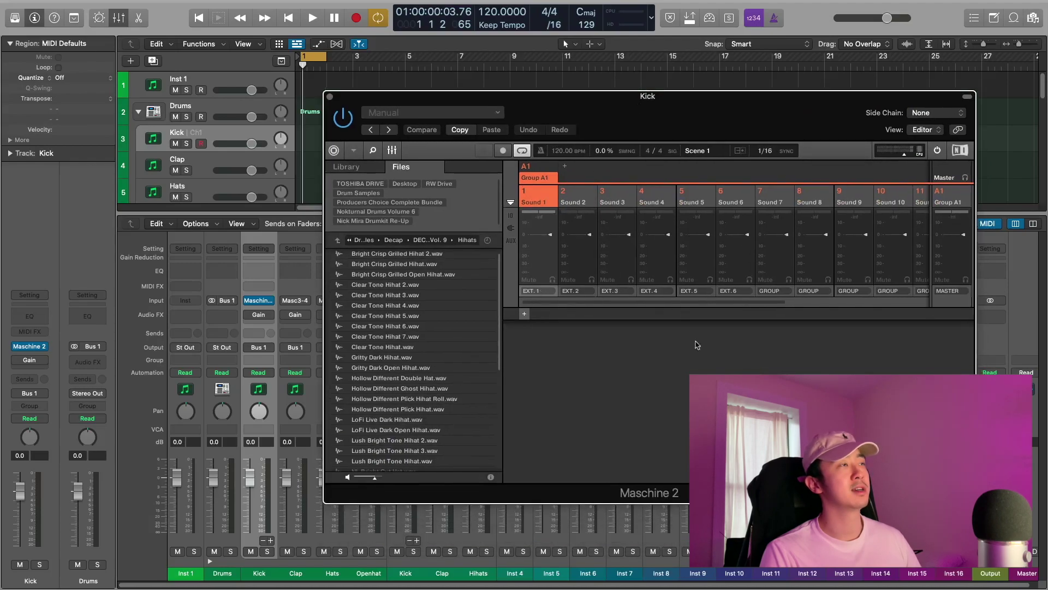